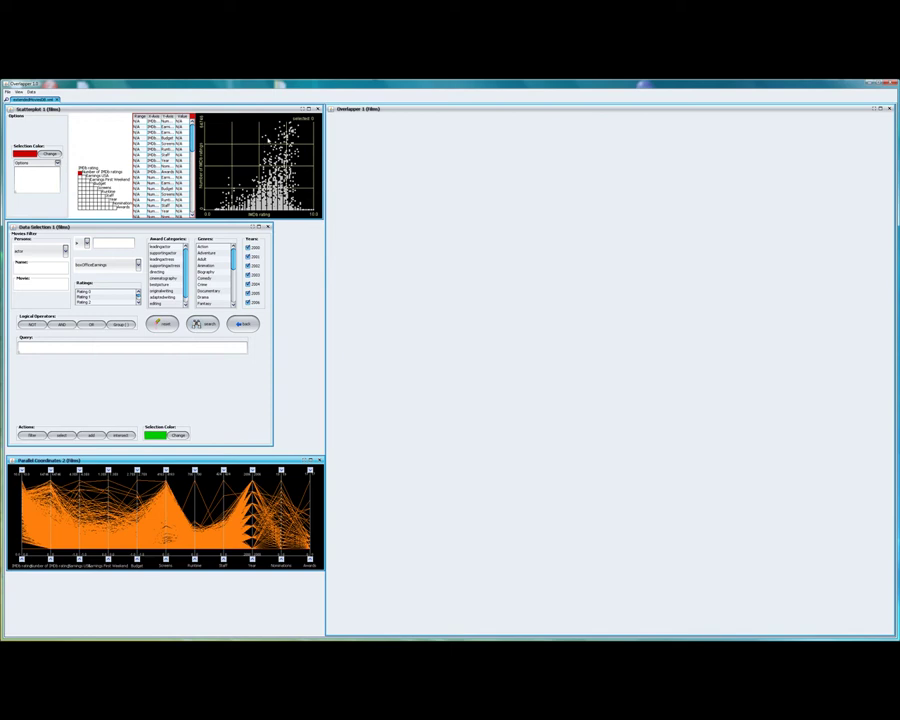
Select the film Mission: Impossible II (2000) in the scatterplot of IMDb rating against number of IMDb ratings.
mouse_move(265, 138)
left_click(269, 132)
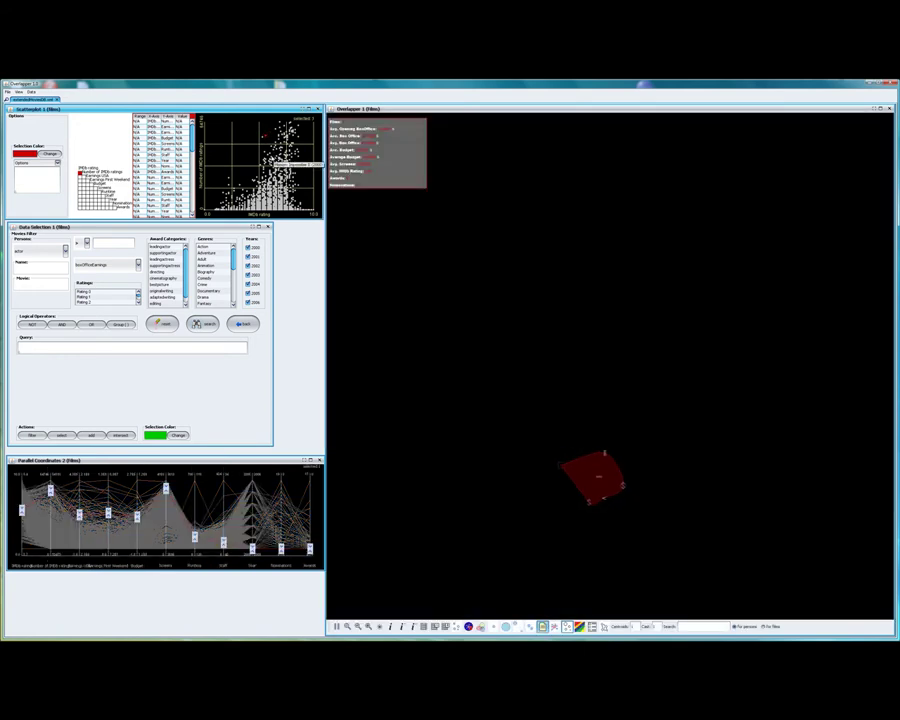
Examine the selected film across the scatterplot's variable pairs, including earnings, budget, screens, staff and awards, finishing on Earnings USA against Earnings First Weekend.
left_click(84, 177)
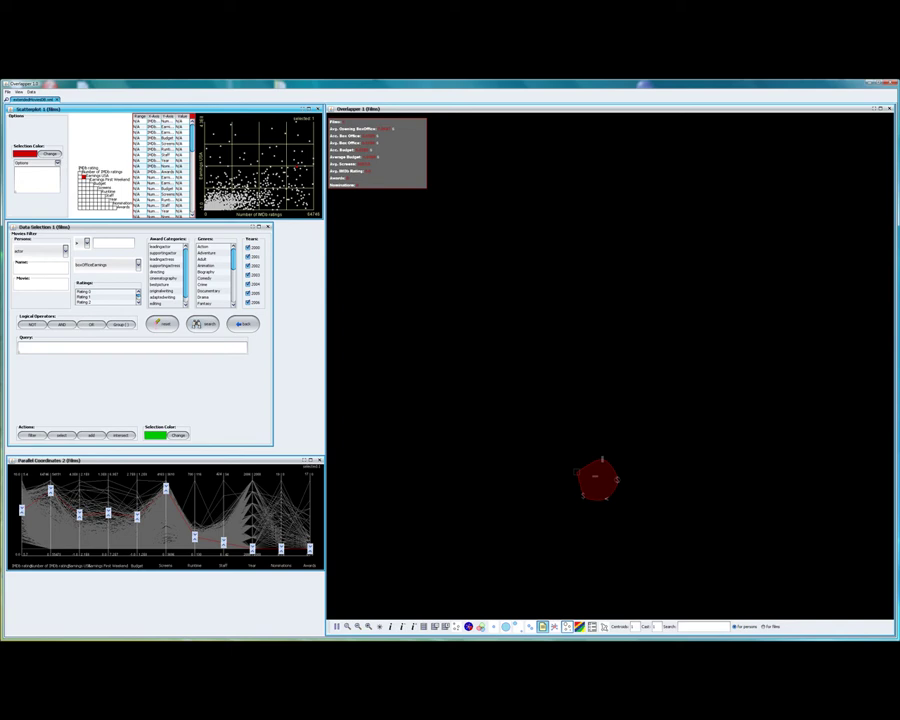
left_click(81, 173)
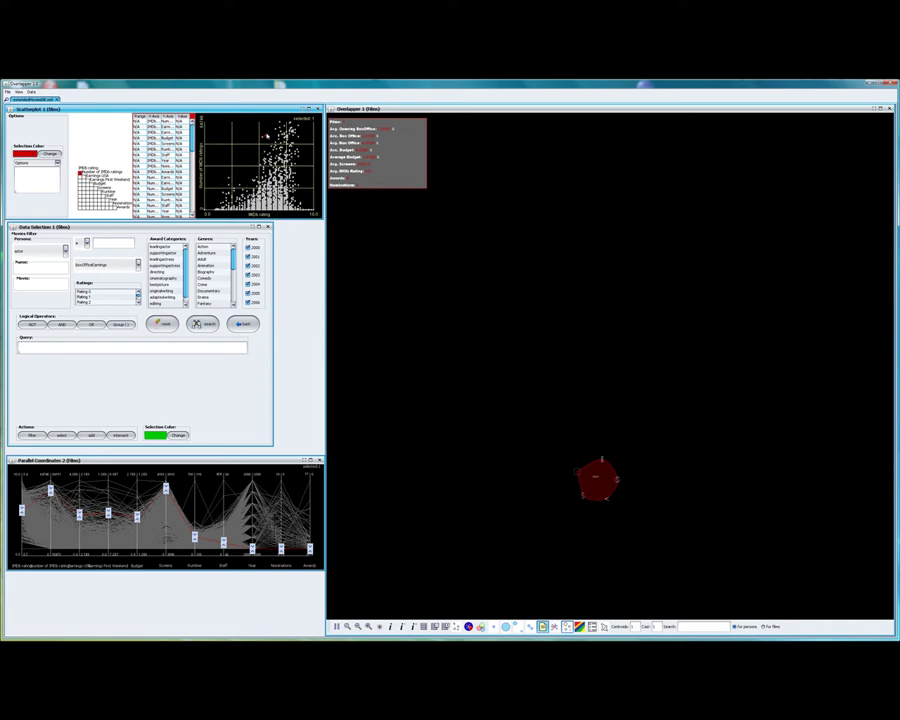
left_click(91, 184)
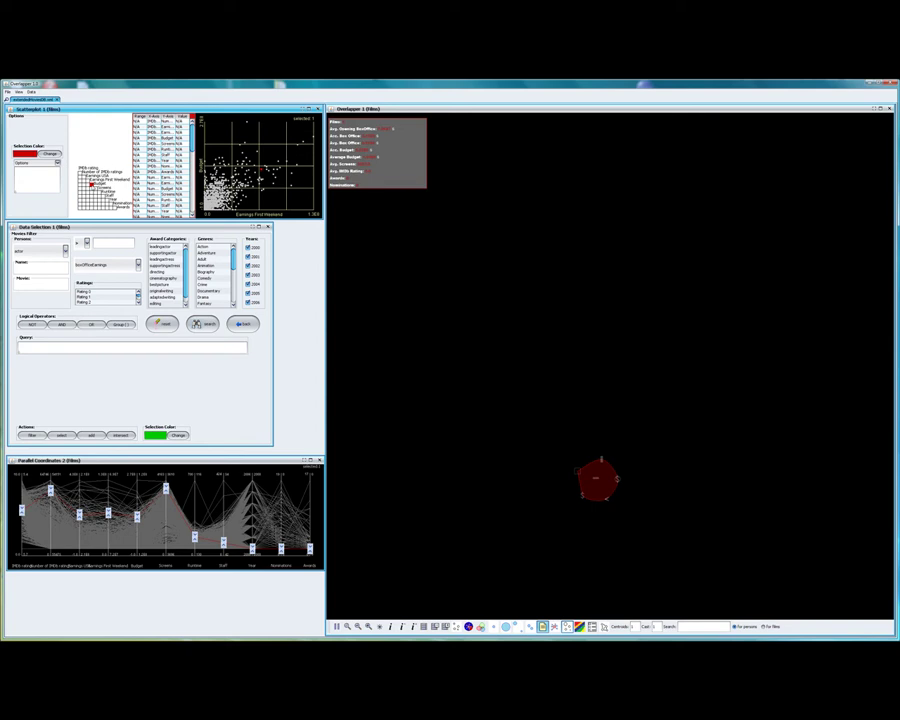
left_click(96, 188)
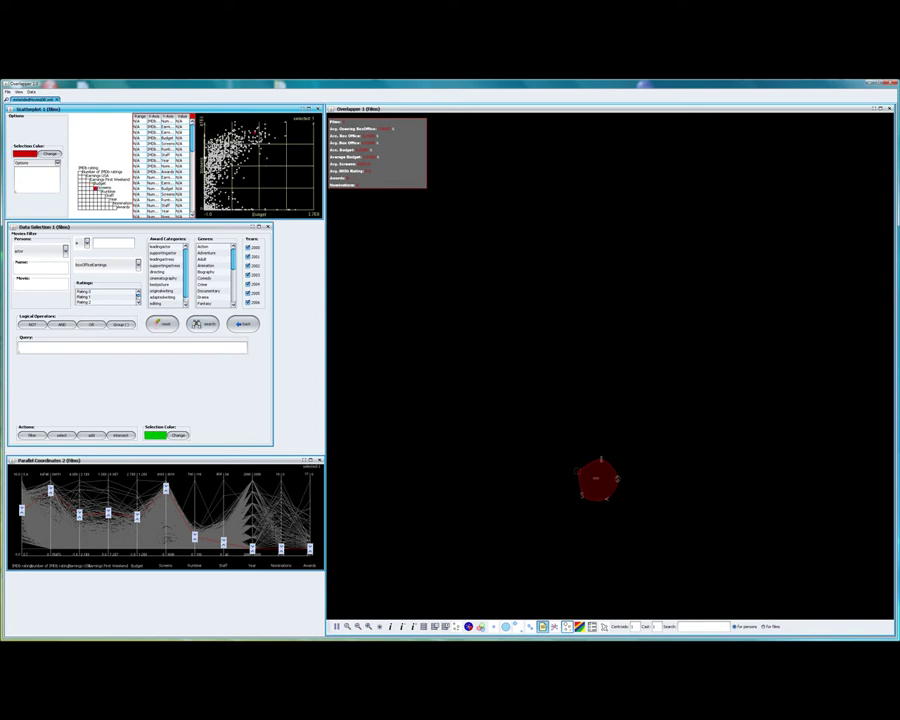
left_click(107, 200)
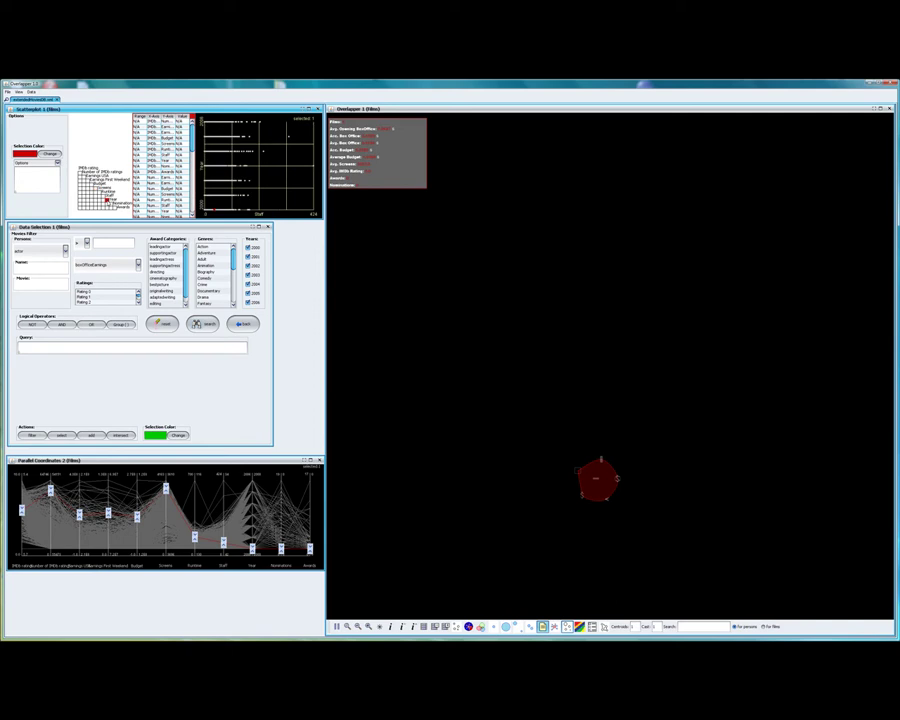
left_click(108, 205)
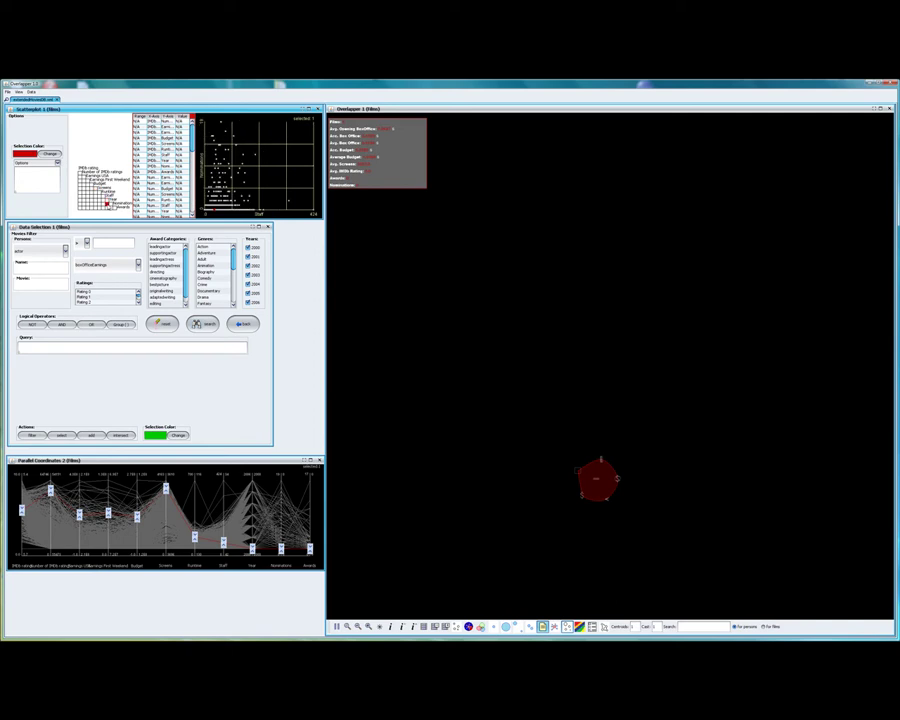
left_click(111, 208)
left_click(115, 207)
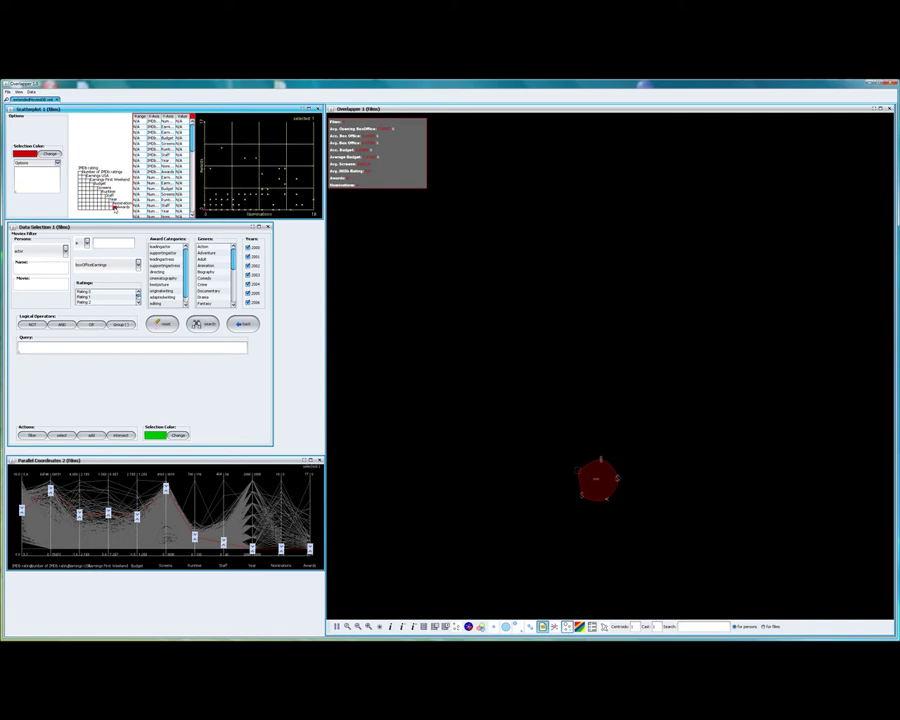
left_click(88, 180)
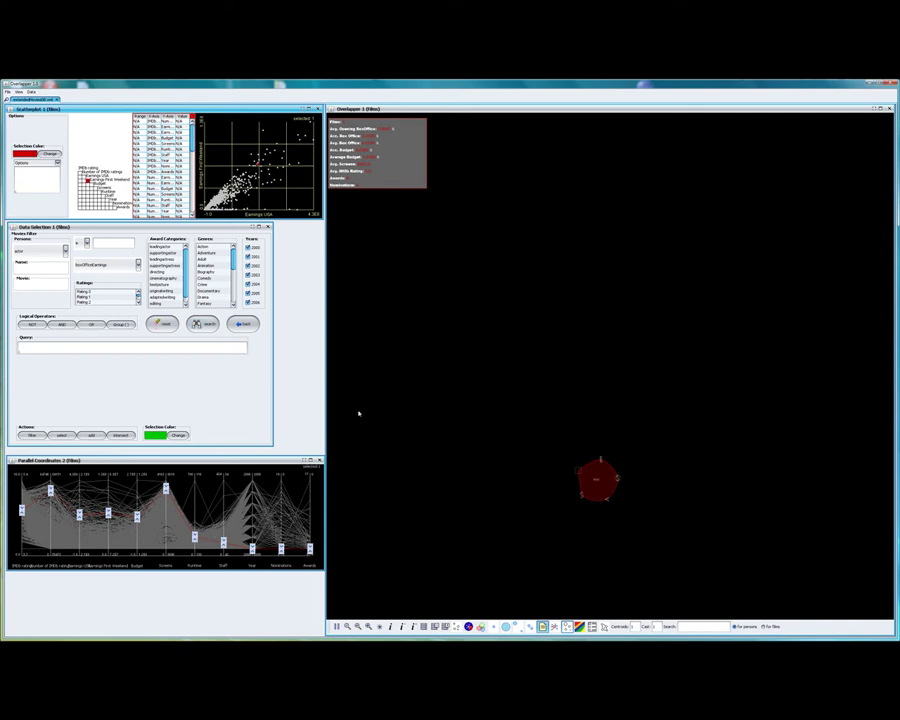
Label the selected film with its title in the Overlapper graph and draw its people as role symbols with a legend.
left_click(424, 627)
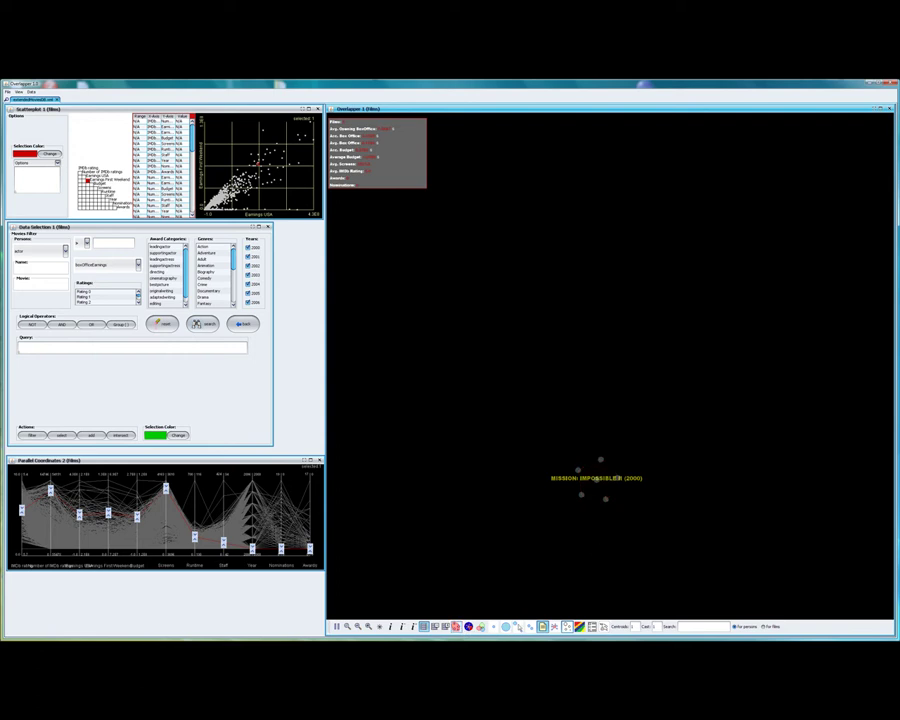
left_click(518, 626)
left_click(606, 628)
left_click(604, 626)
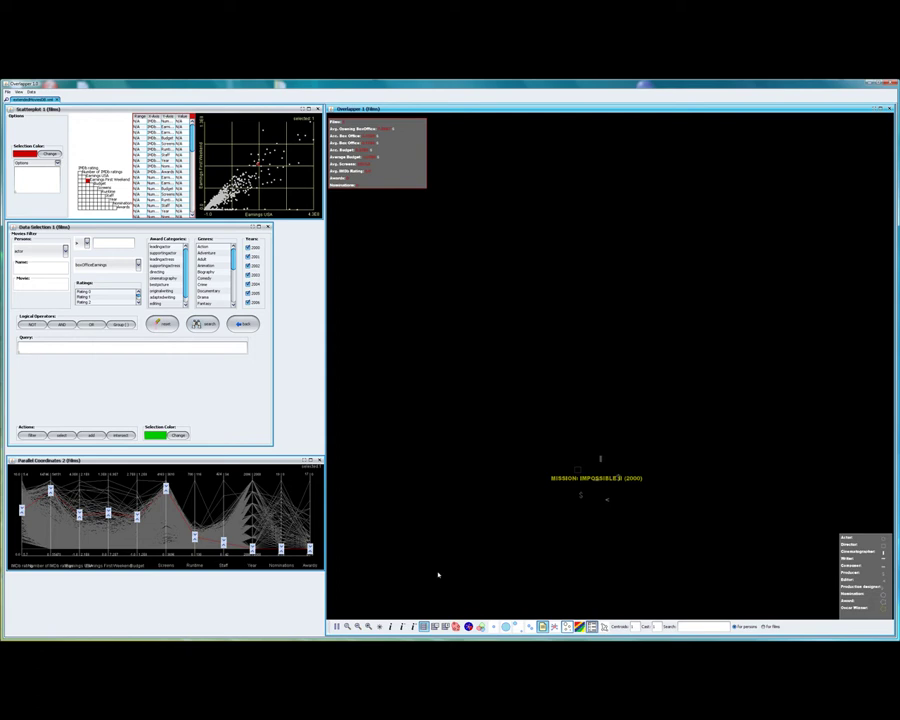
Show people's names in place of the film title and pull Tom Cruise's node away from the group in the Overlapper graph.
left_click(391, 626)
left_click(393, 625)
left_click(412, 626)
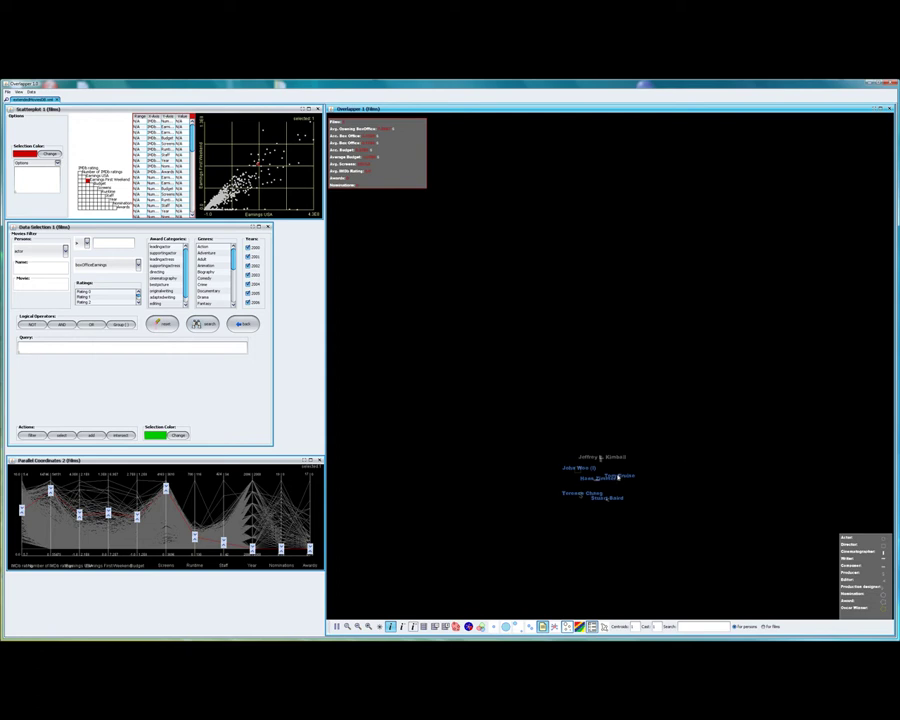
left_click_drag(606, 478, 703, 429)
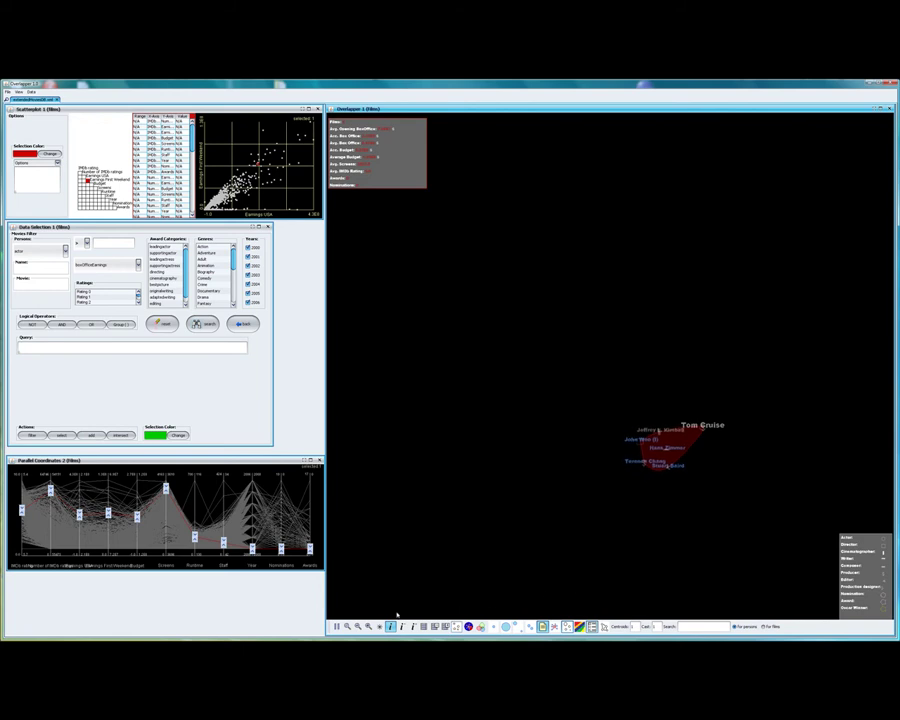
Turn on the graph's overview map and show Tom Cruise's details card, moving his node below the rest of the group.
left_click(347, 626)
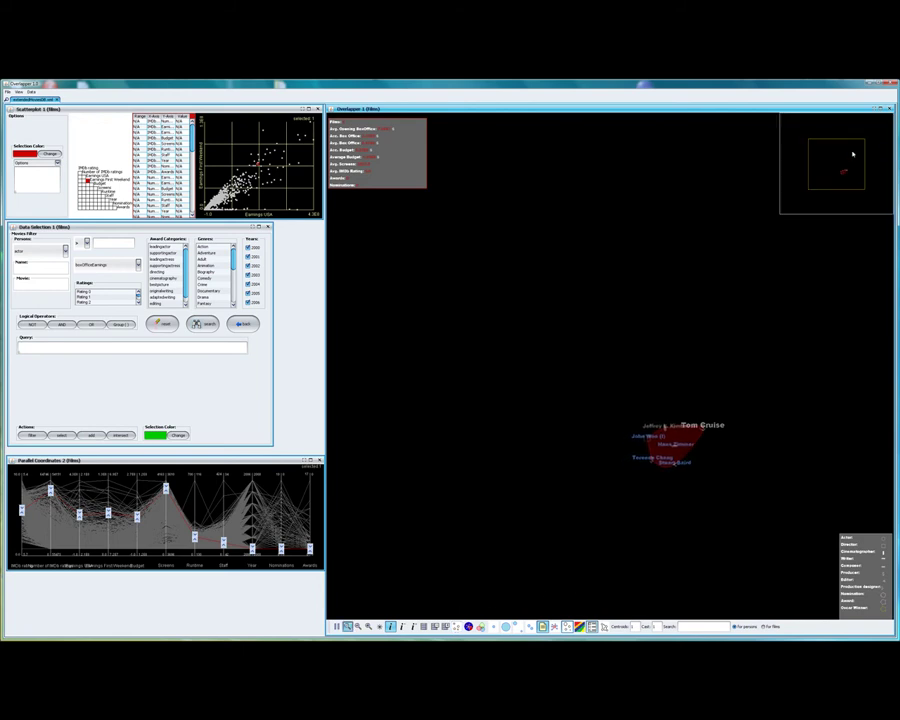
left_click_drag(856, 148, 857, 158)
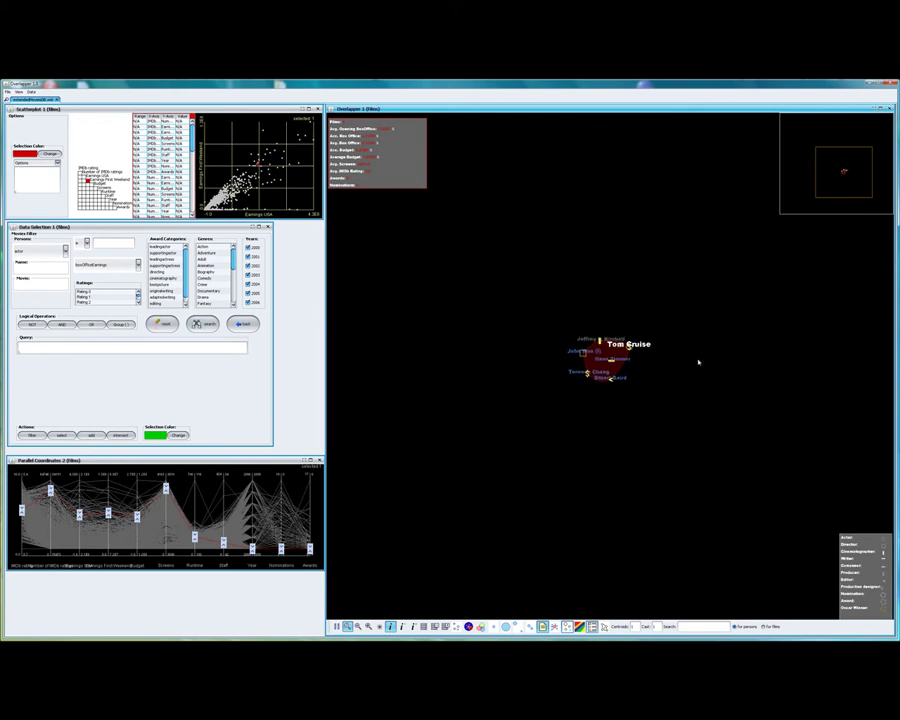
mouse_move(698, 363)
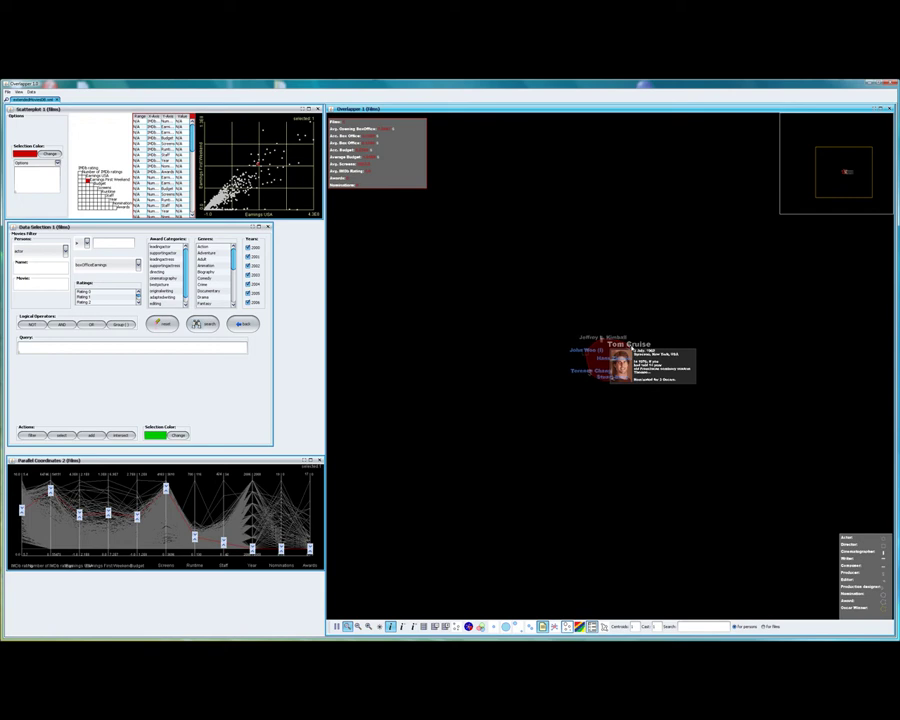
left_click_drag(631, 351, 653, 393)
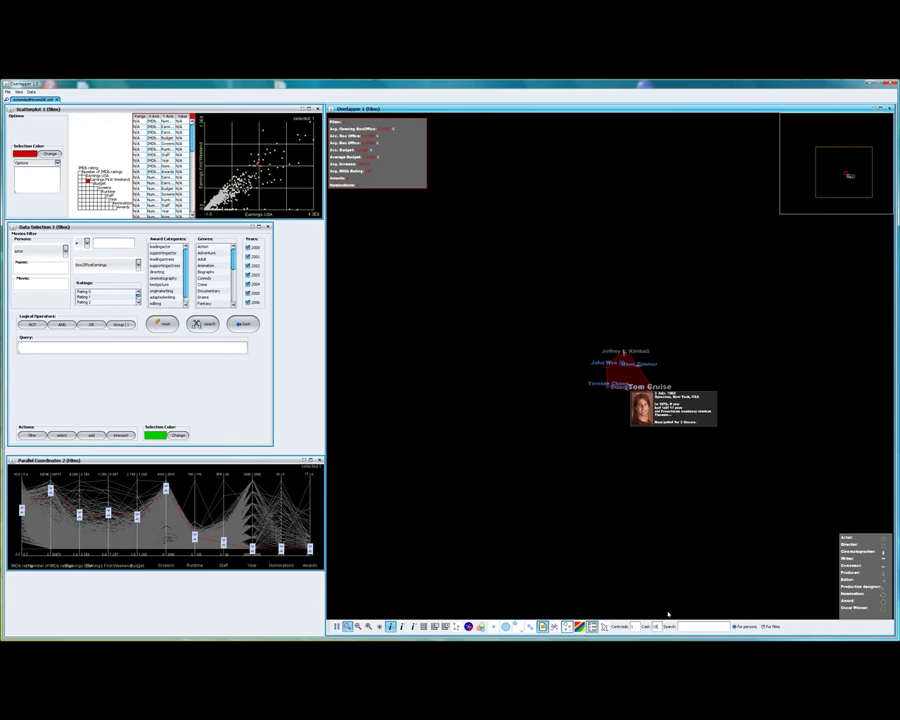
Set the number of cast members shown in the Overlapper graph to 10.
key("Return")
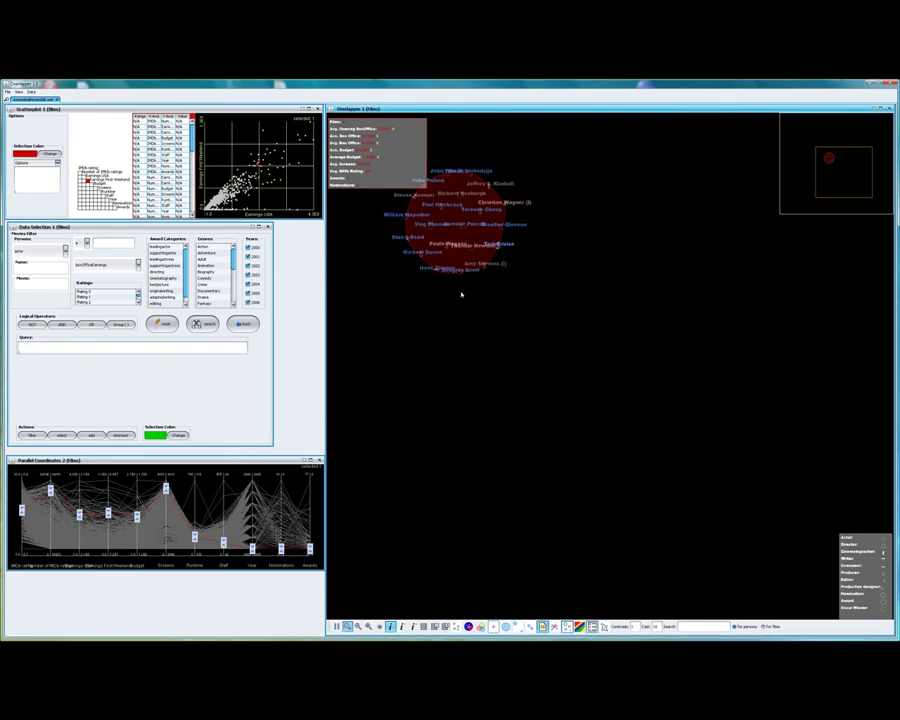
left_click(833, 163)
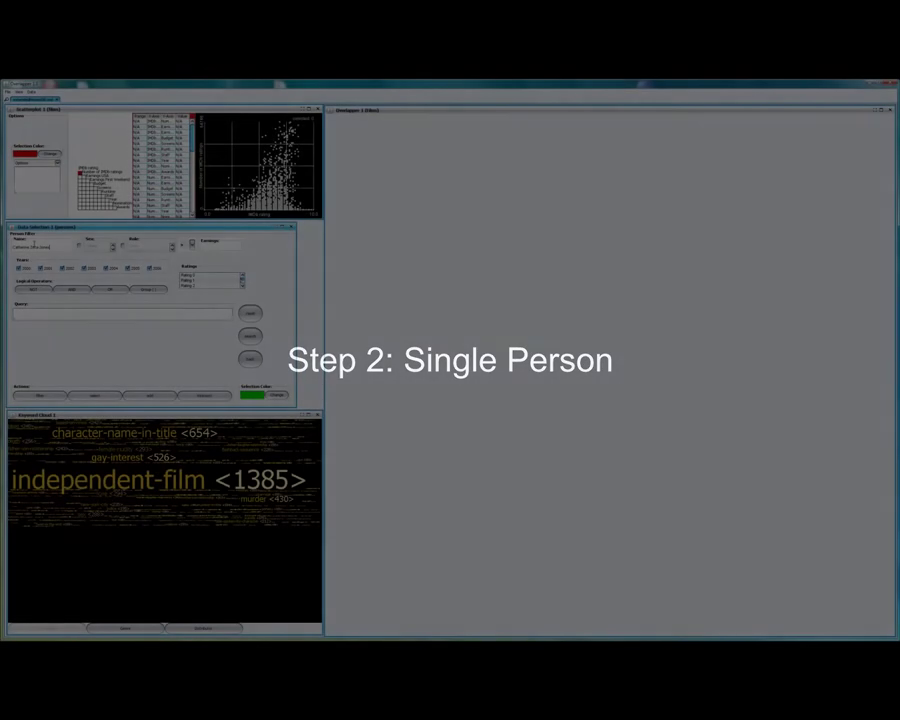
Search the person data for Catherine Zeta-Jones and select her films across the linked views.
key("Return")
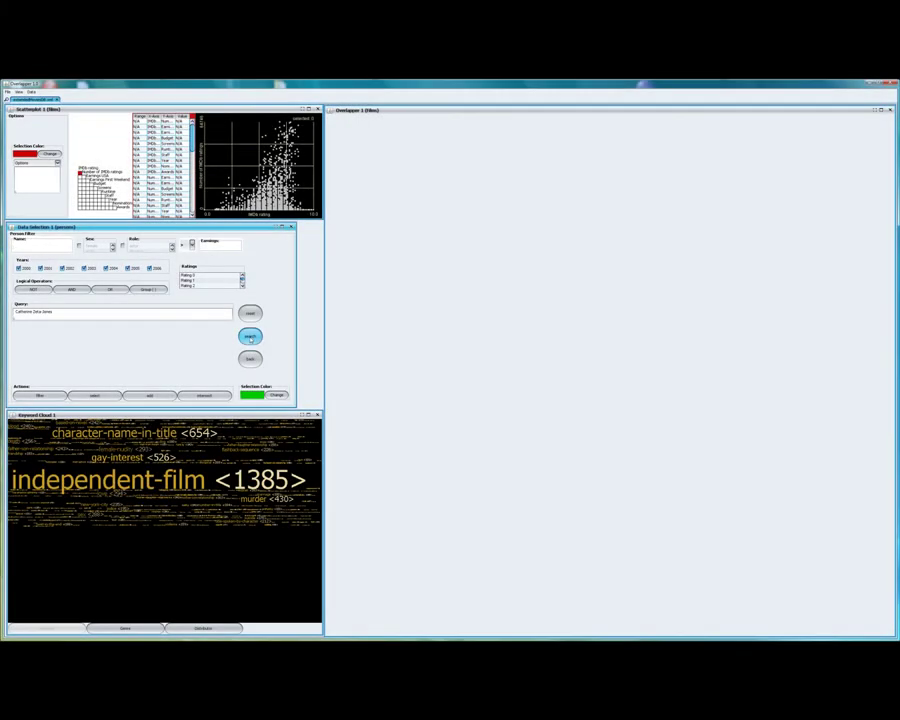
left_click(250, 335)
left_click(94, 396)
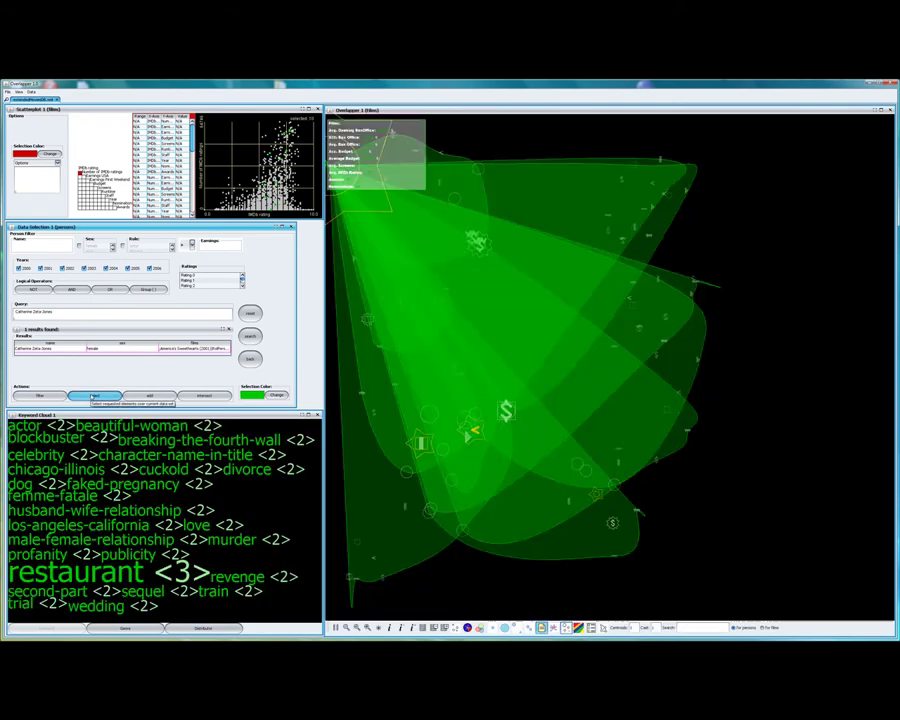
left_click(150, 396)
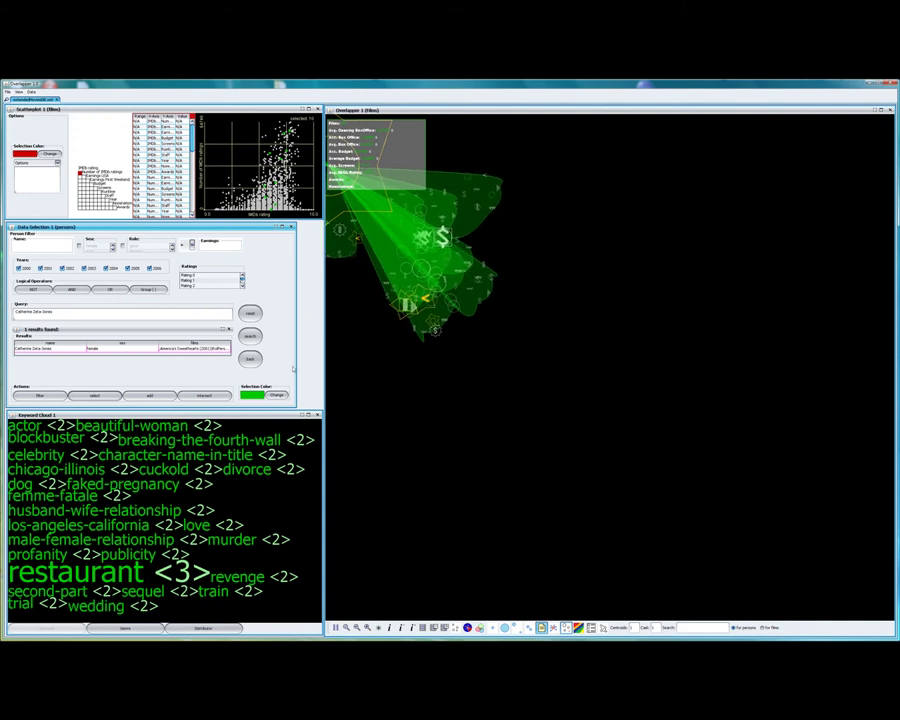
Switch the keyword cloud to distributors and turn on the overview map for the Overlapper graph.
left_click(204, 628)
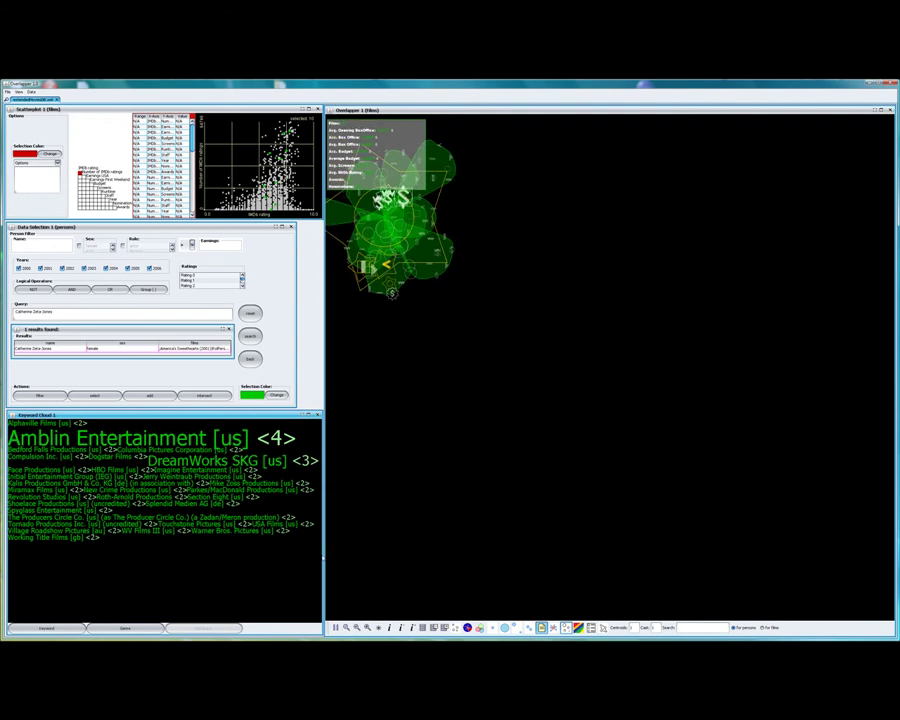
left_click(346, 627)
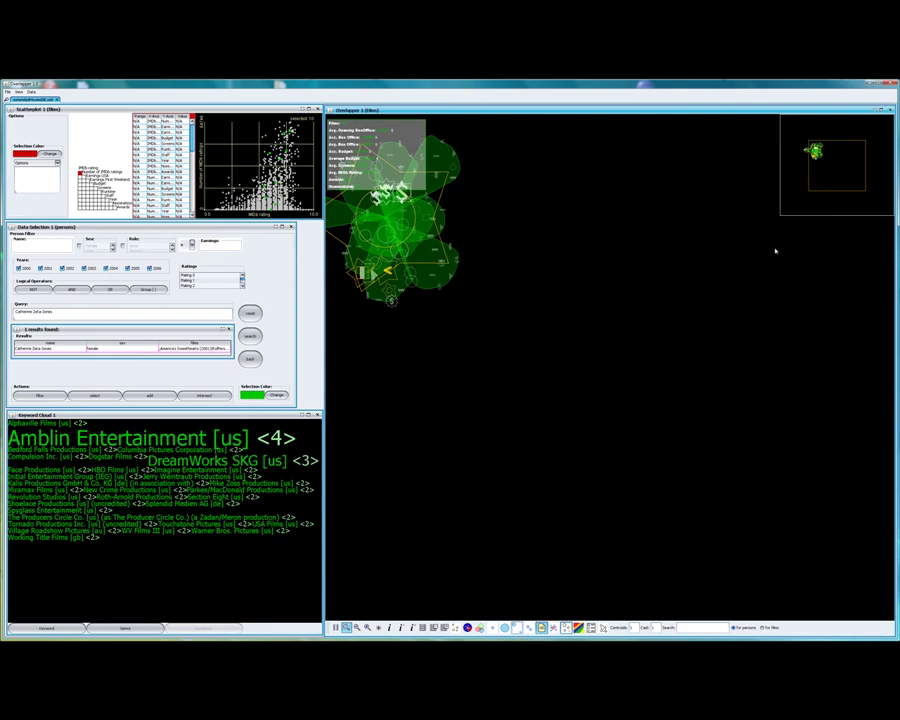
left_click_drag(827, 188, 810, 173)
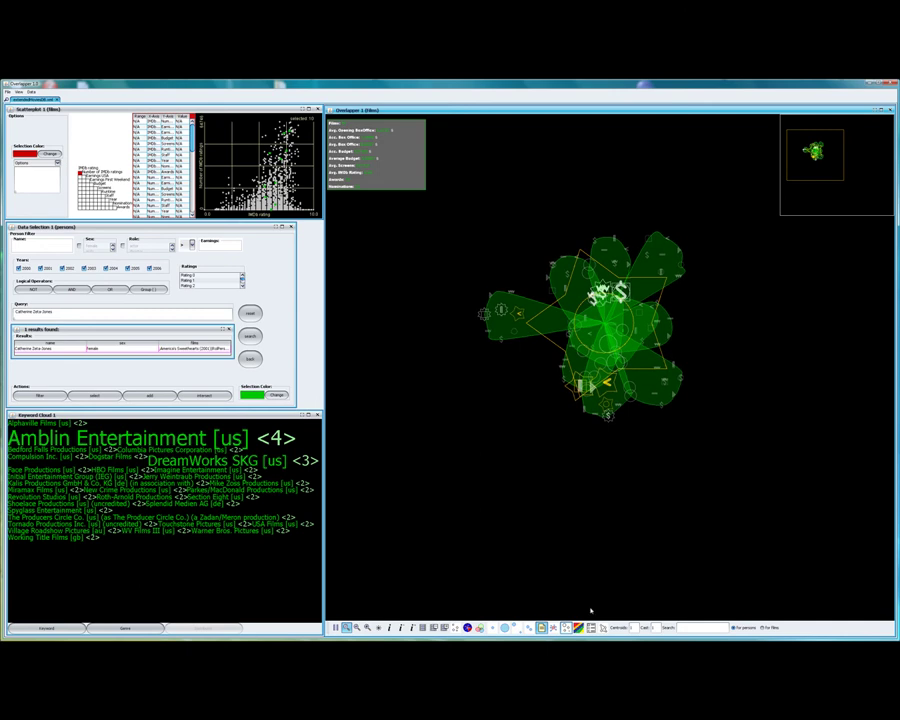
Restyle the Overlapper graph with uniform person nodes, pie charts for people shared by several films, and film titles.
left_click(505, 627)
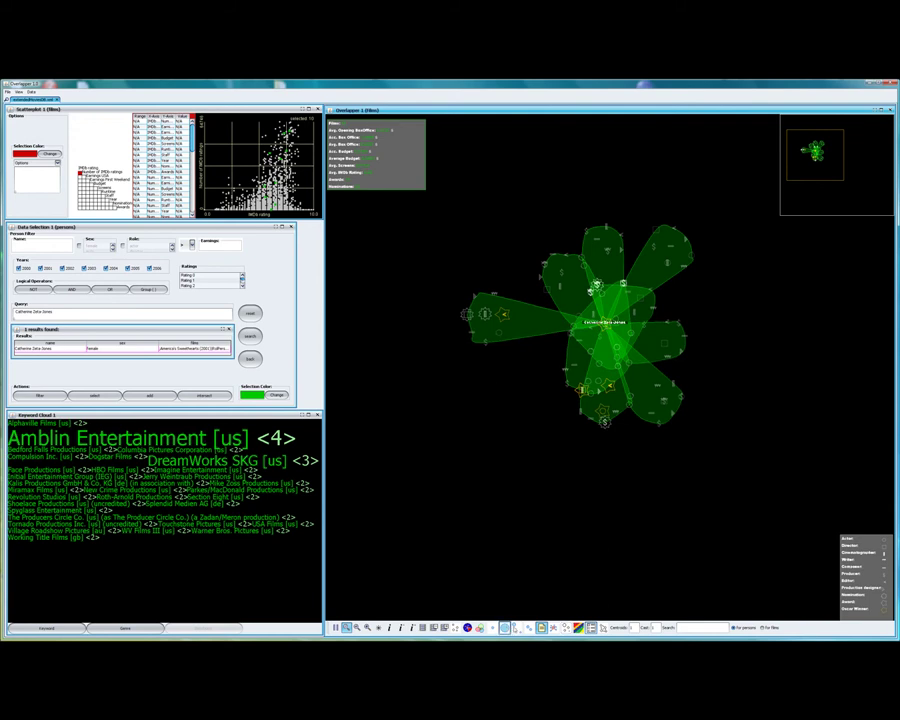
left_click(519, 628)
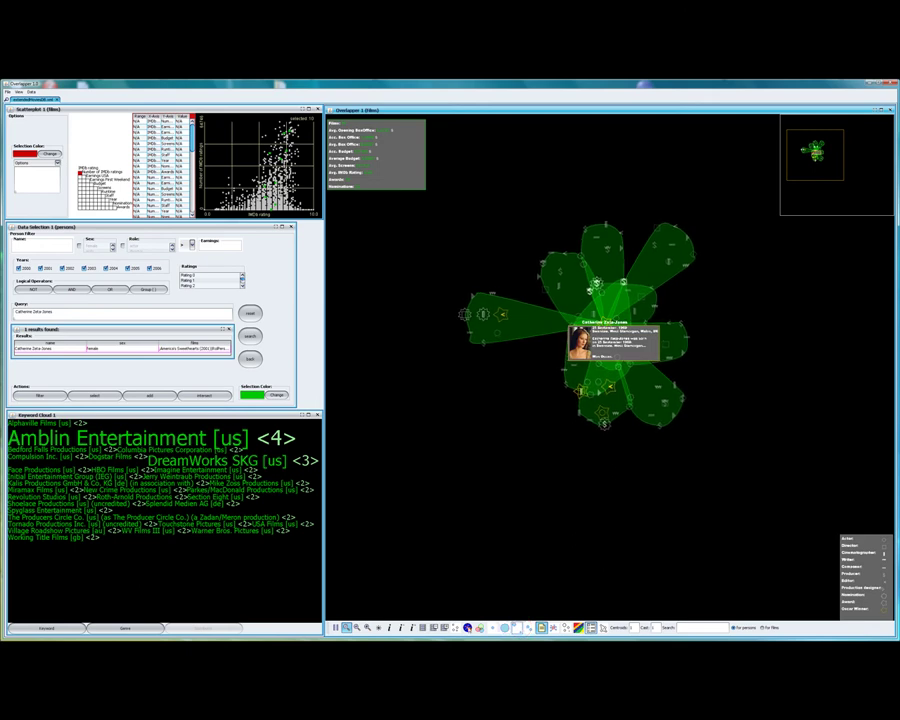
left_click(468, 629)
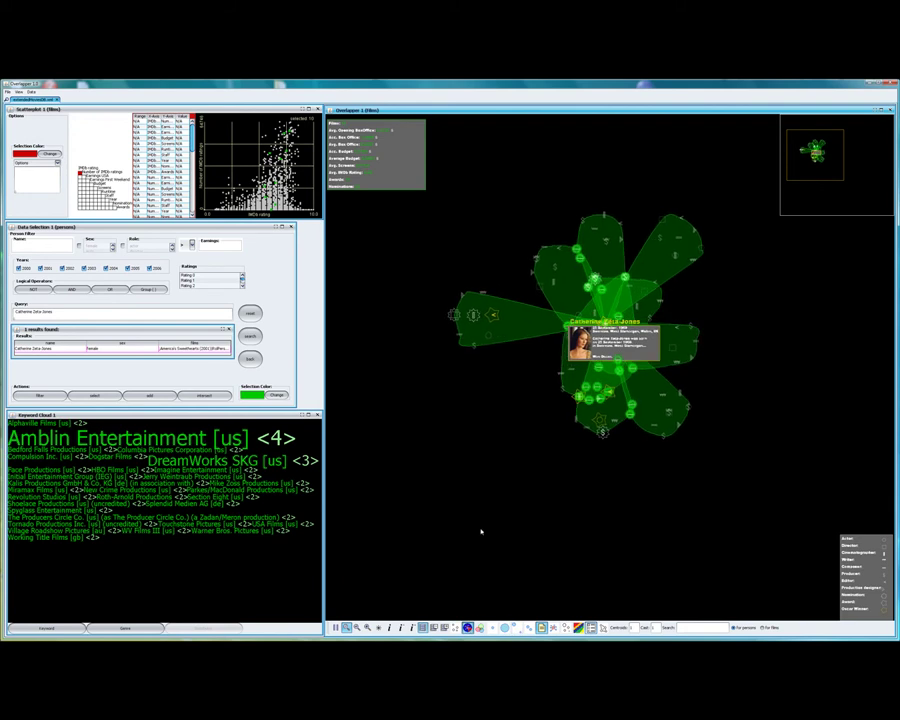
key("l")
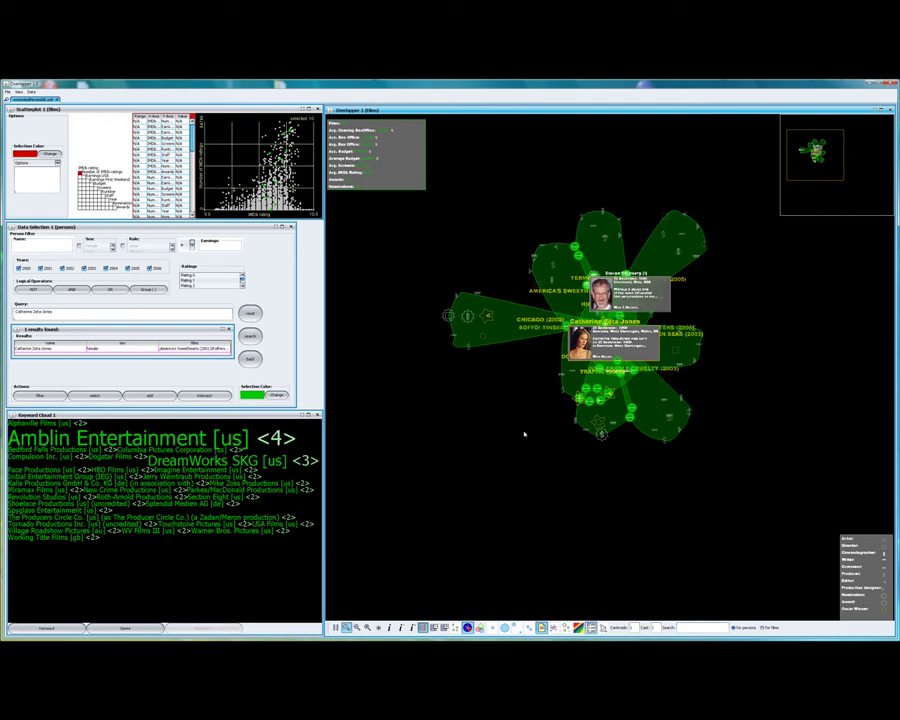
Inspect Benicio Del Toro's node and the producer node just beneath it in the Overlapper graph.
left_click(600, 426)
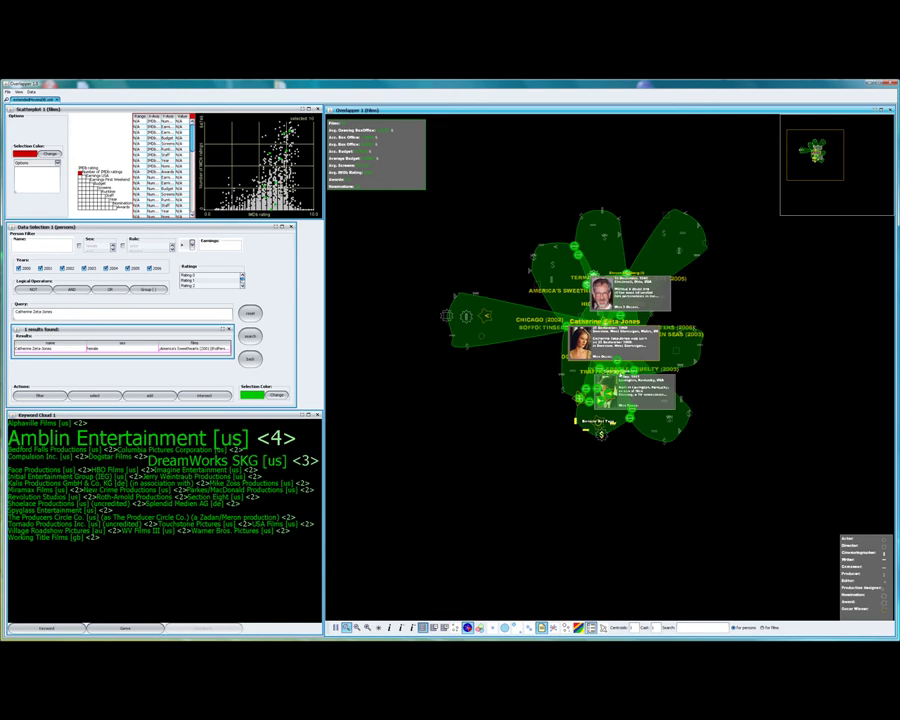
left_click(601, 432)
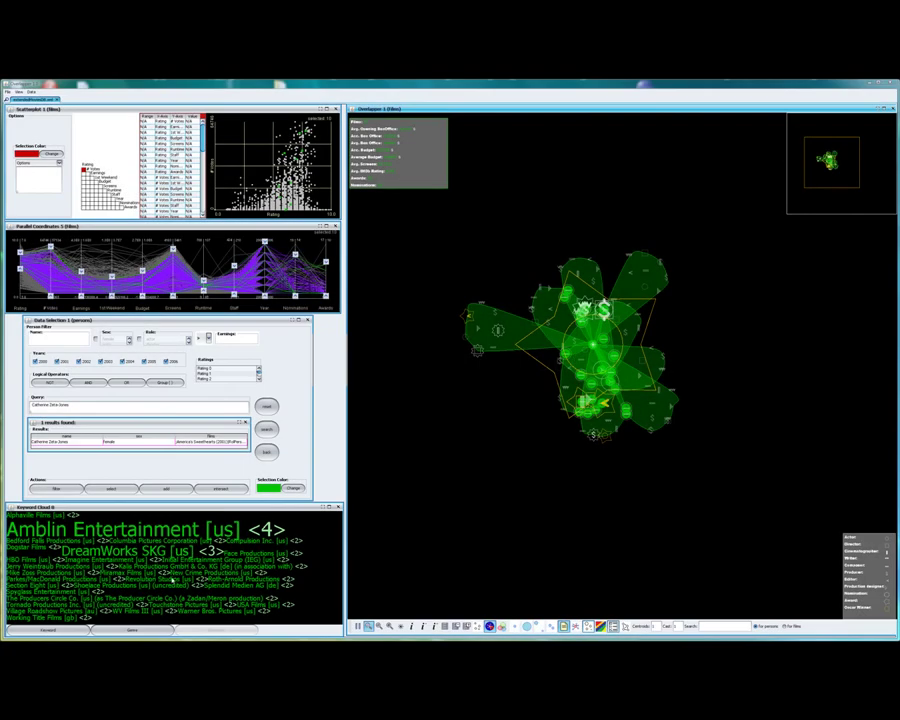
View the genre cloud for Catherine Zeta-Jones's films and switch the cloud to keywords.
left_click(147, 630)
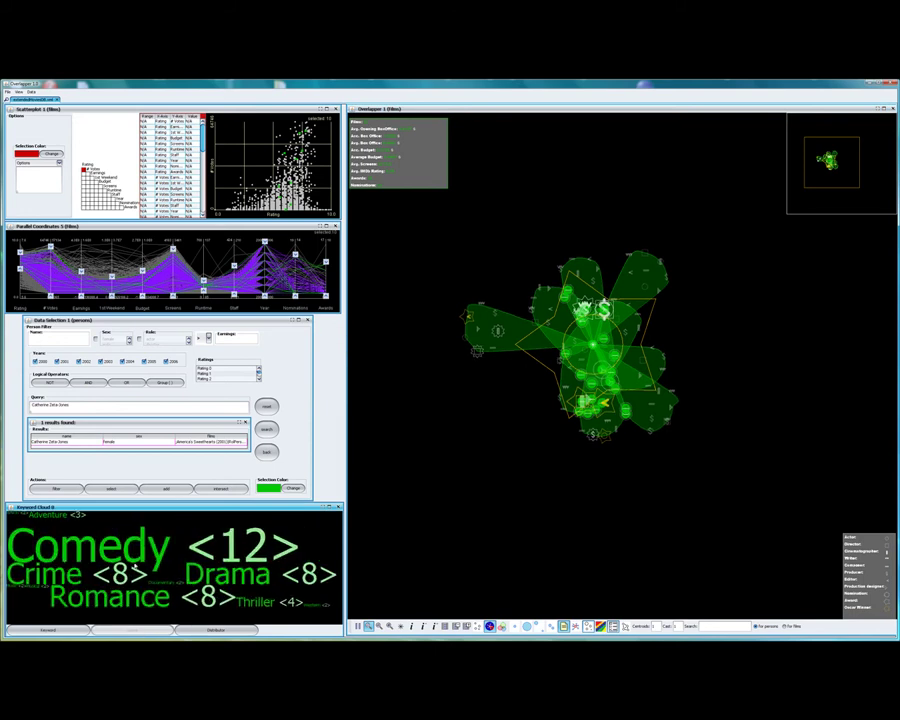
left_click(50, 630)
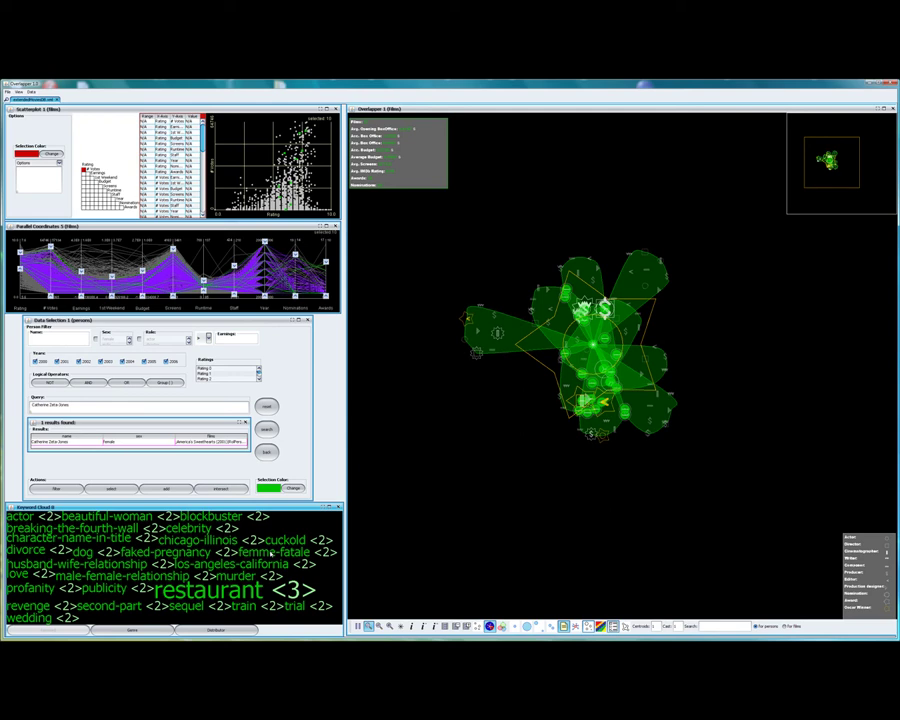
Select all films tagged femme-fatale from the keyword cloud and show people's names in the Overlapper graph.
left_click(271, 552)
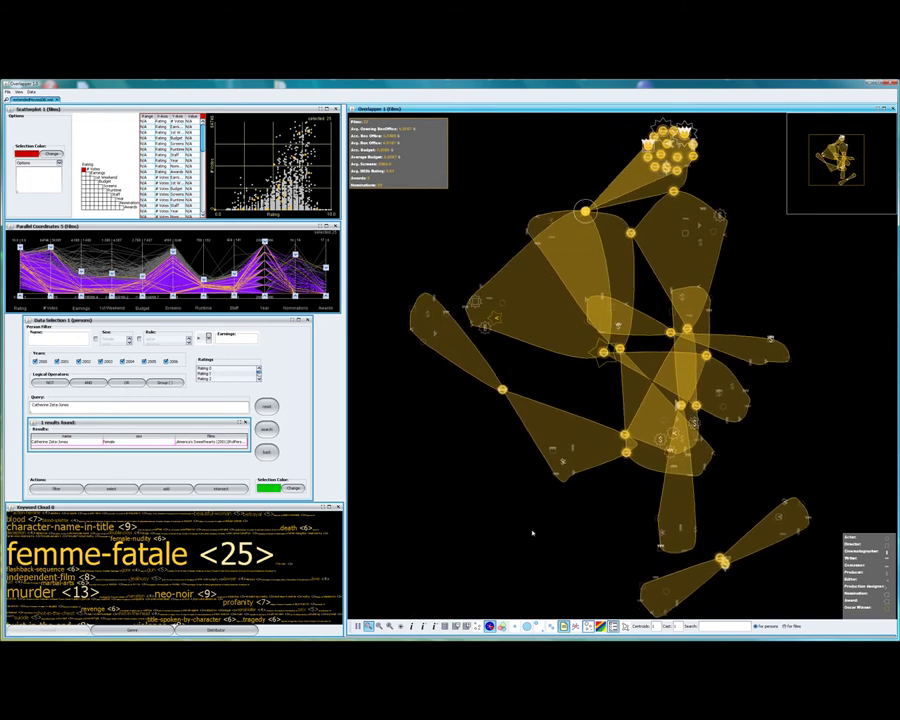
left_click(412, 627)
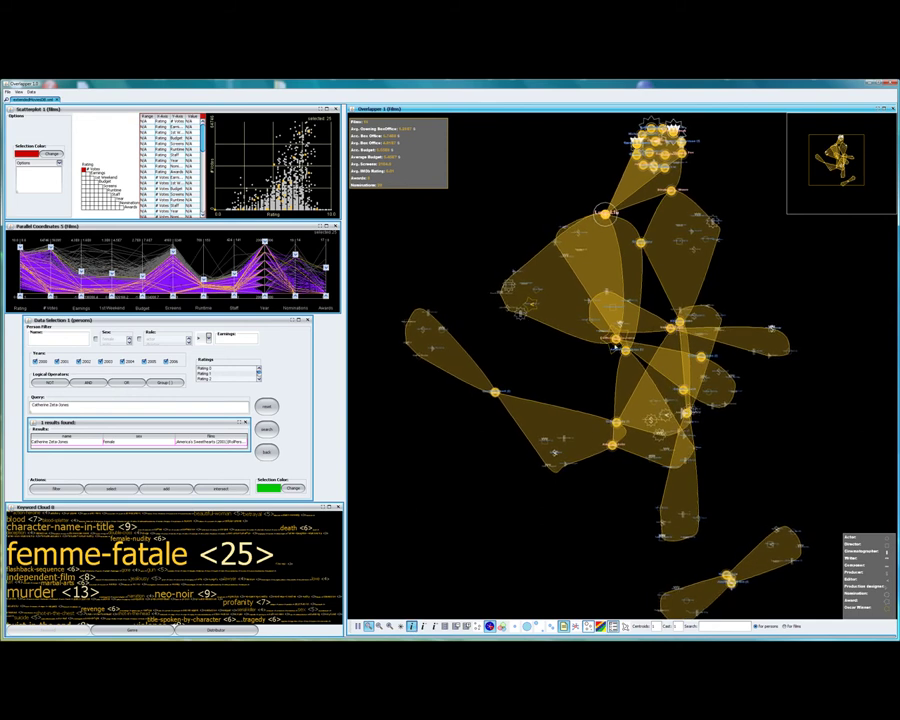
View the biographical details of Catherine Zeta-Jones, Lucy Liu and Angelina Jolie in the Overlapper graph of femme-fatale films.
mouse_move(619, 338)
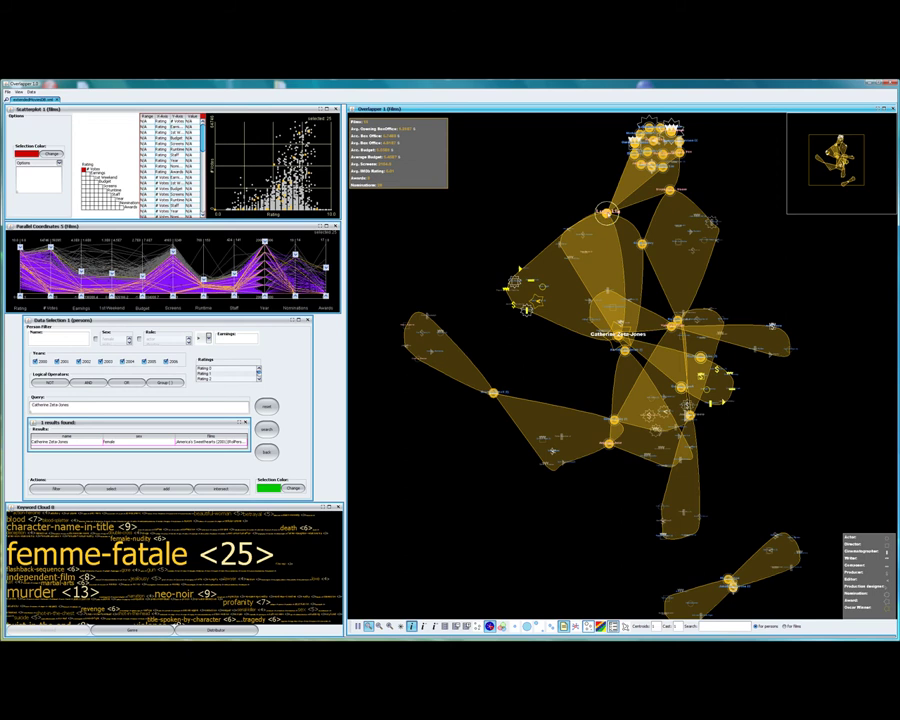
left_click(619, 337)
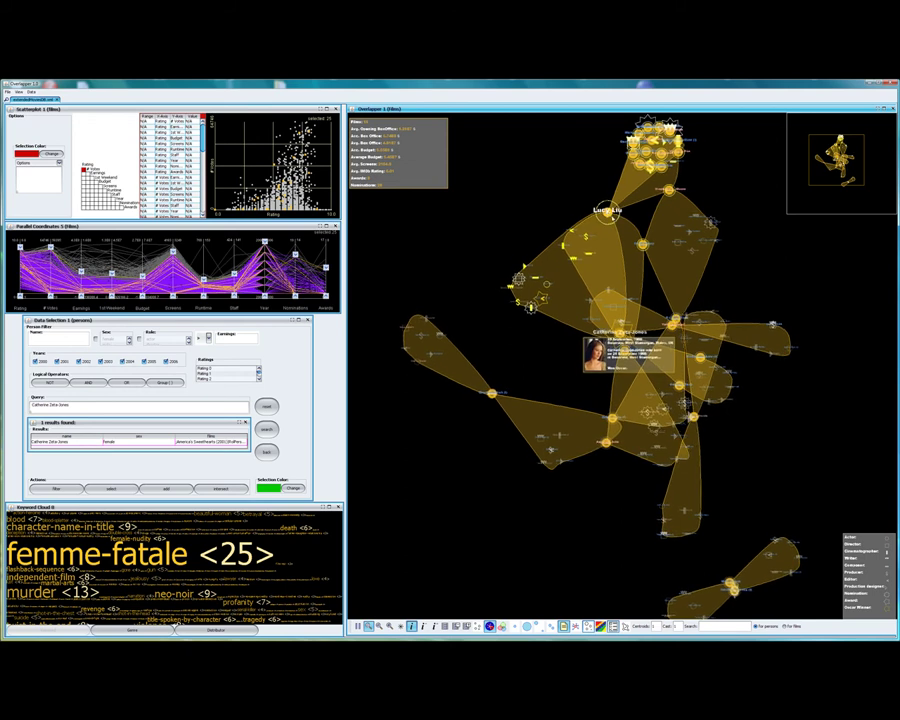
left_click(609, 214)
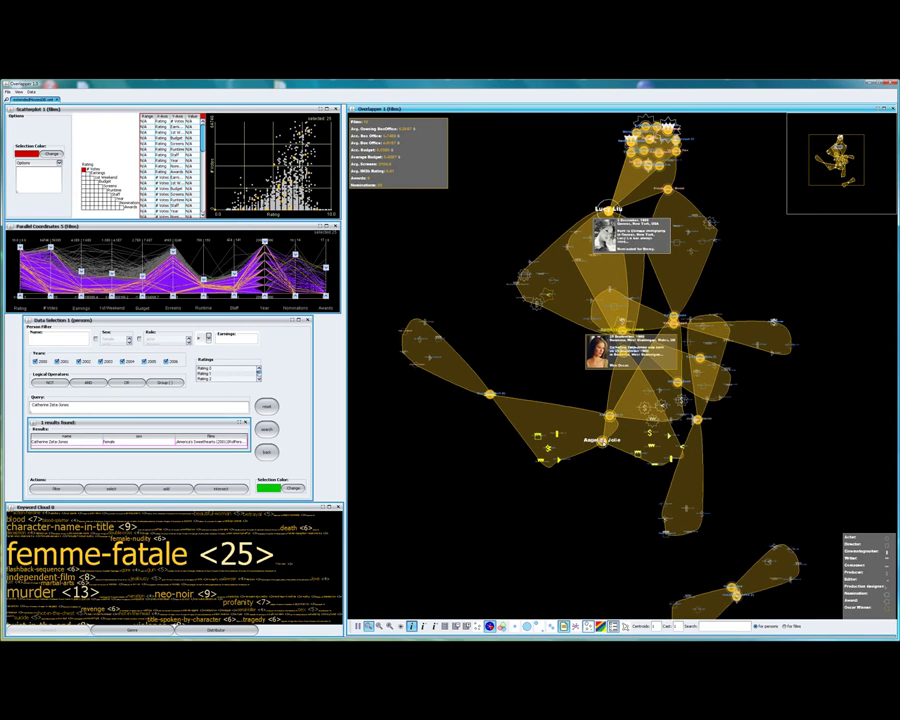
left_click(603, 442)
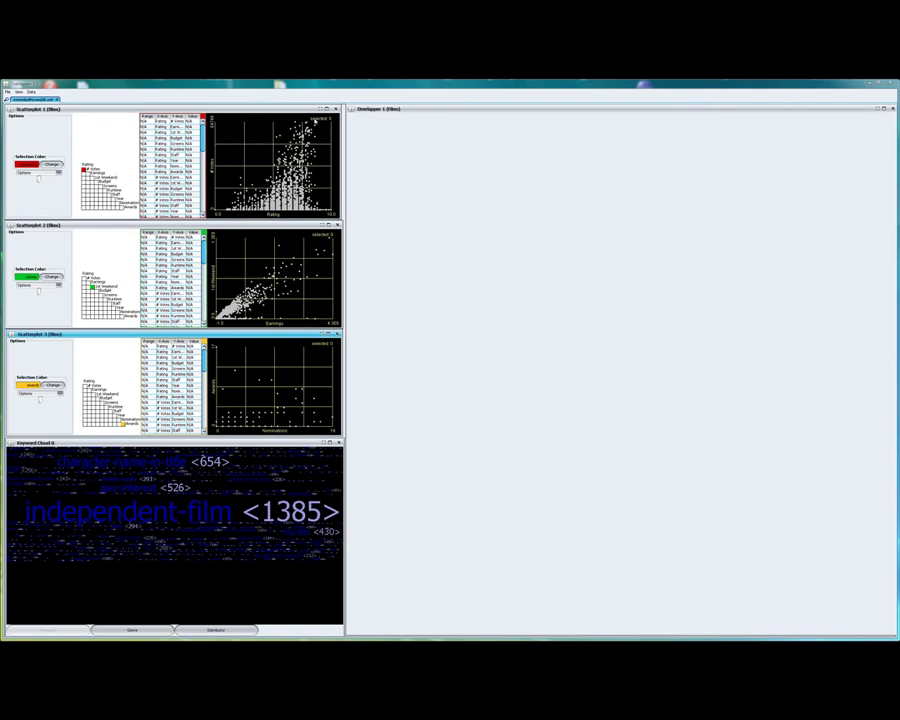
Select the highly rated, most-voted films in red in Scatterplot 1 and the films with top earnings and first weekends in green in Scatterplot 2.
mouse_move(312, 119)
left_mouse_down()
mouse_move(285, 126)
mouse_move(322, 132)
left_mouse_up()
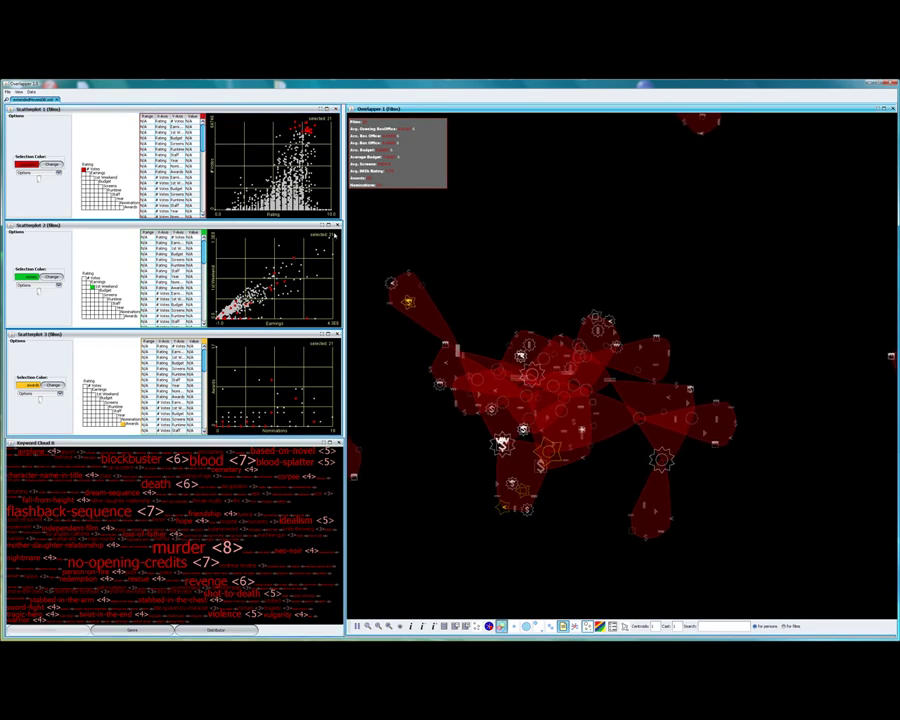
mouse_move(294, 247)
left_mouse_down()
mouse_move(297, 303)
mouse_move(320, 311)
mouse_move(337, 298)
left_mouse_up()
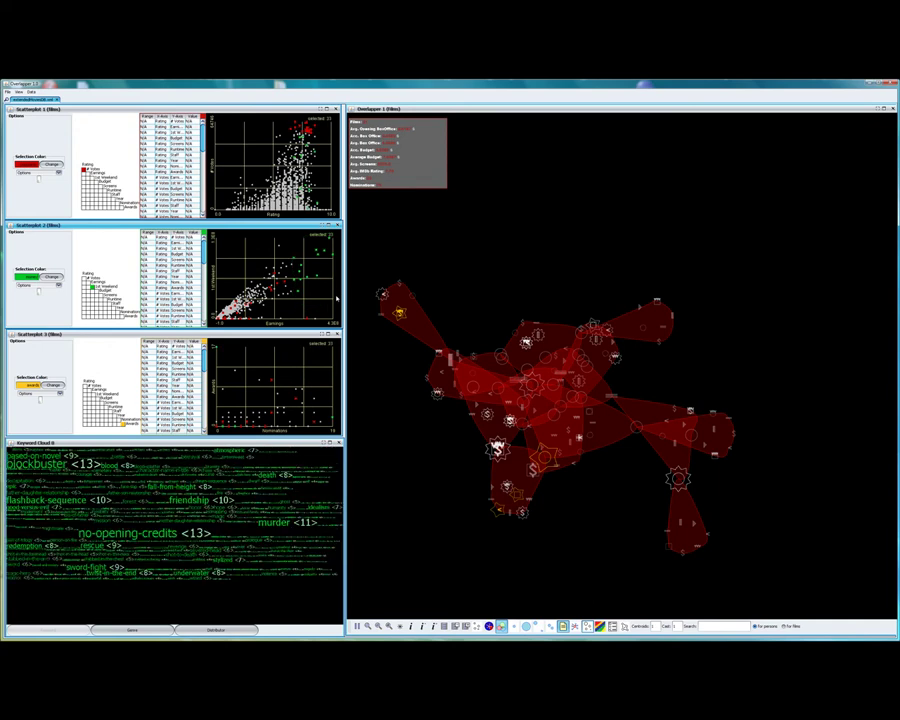